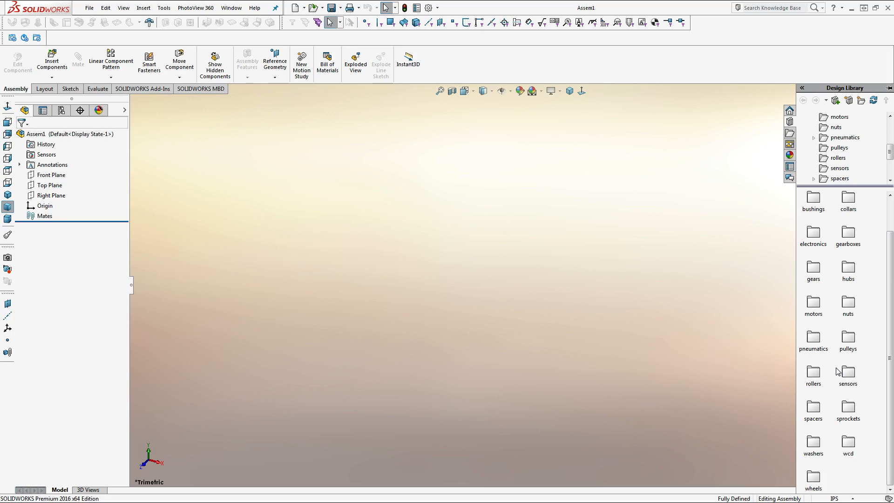
Step: Insert the thunderhex_flanged_217-4006 bearing from the Design Library's bearings folder into the assembly
scroll(839, 372, up, 2)
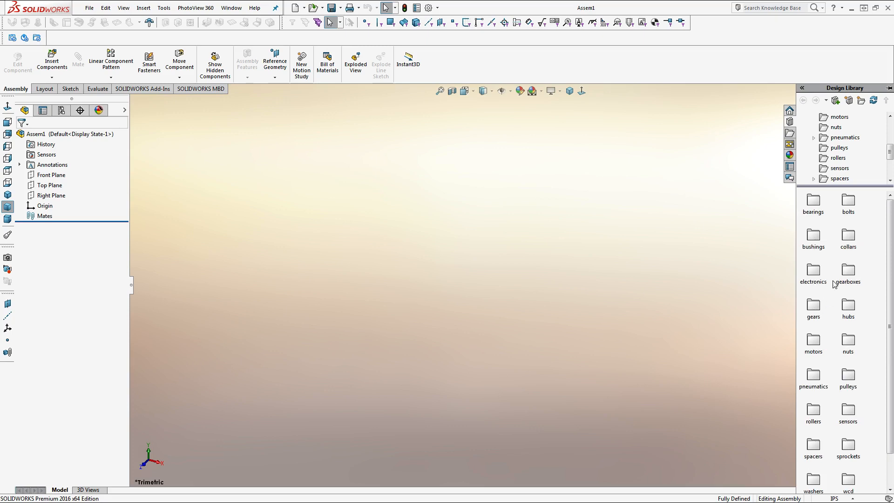
click(818, 204)
double_click(818, 204)
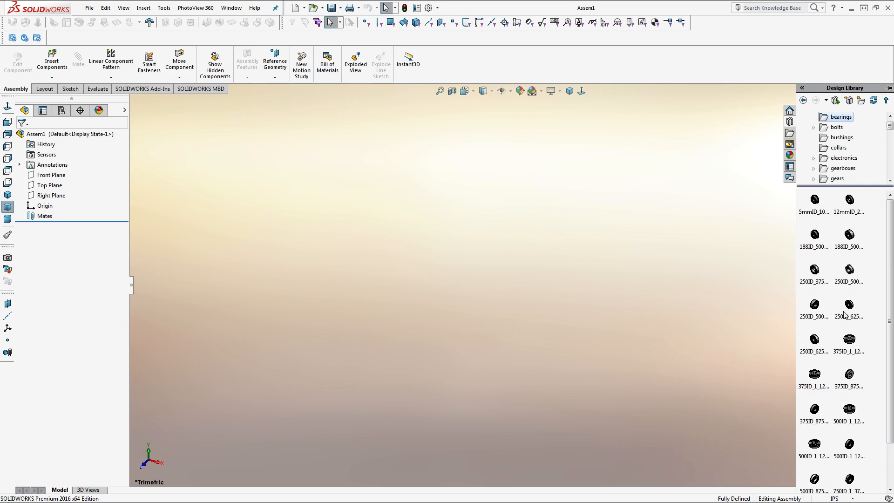
scroll(841, 314, down, 1)
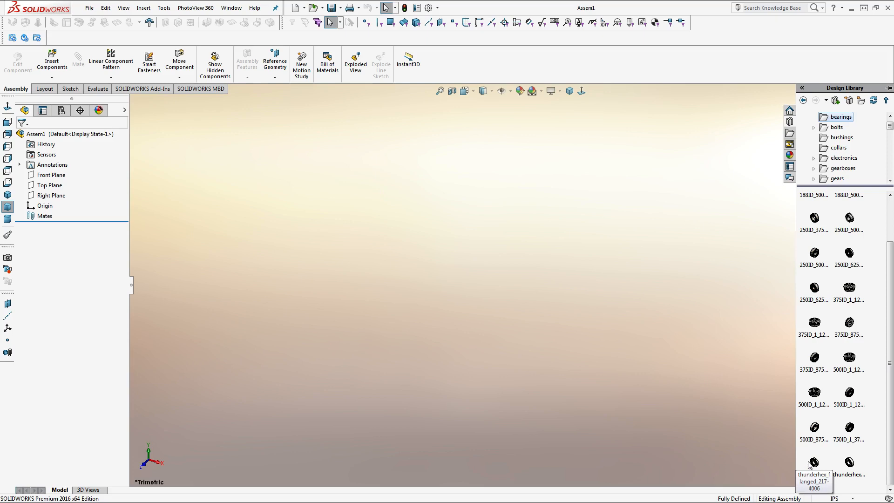
drag(814, 462, 656, 368)
drag(481, 273, 482, 273)
key(Escape)
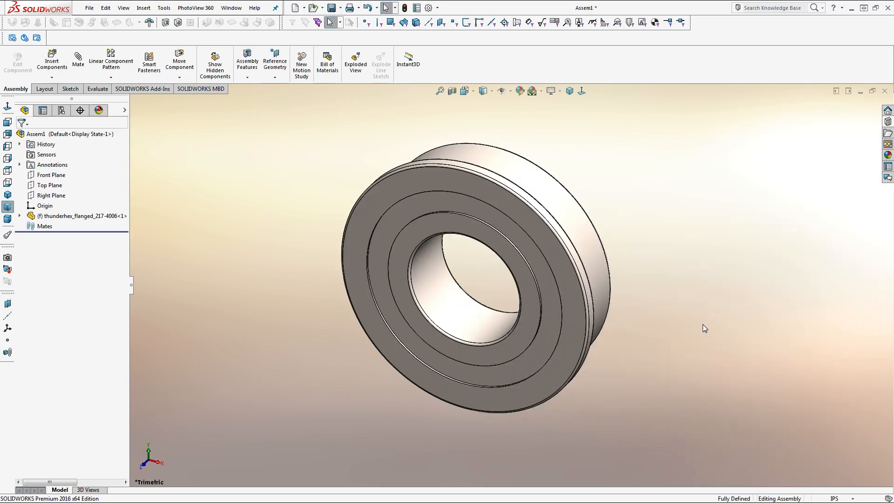
scroll(654, 322, up, 5)
right_click(525, 284)
click(521, 268)
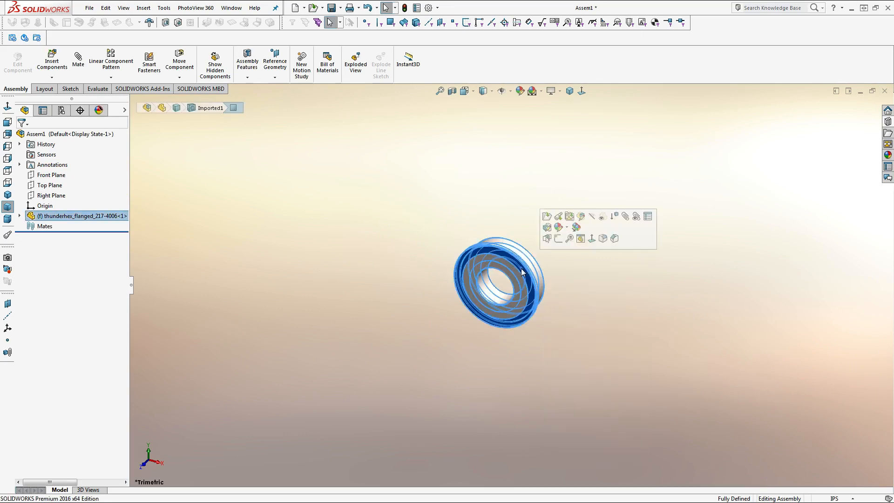
click(292, 313)
Step: Place the 42T_20dp_hex_0_500_217-3216 gear from the Design Library's gears/20dp/hex_0_500 folder above the bearing
click(888, 122)
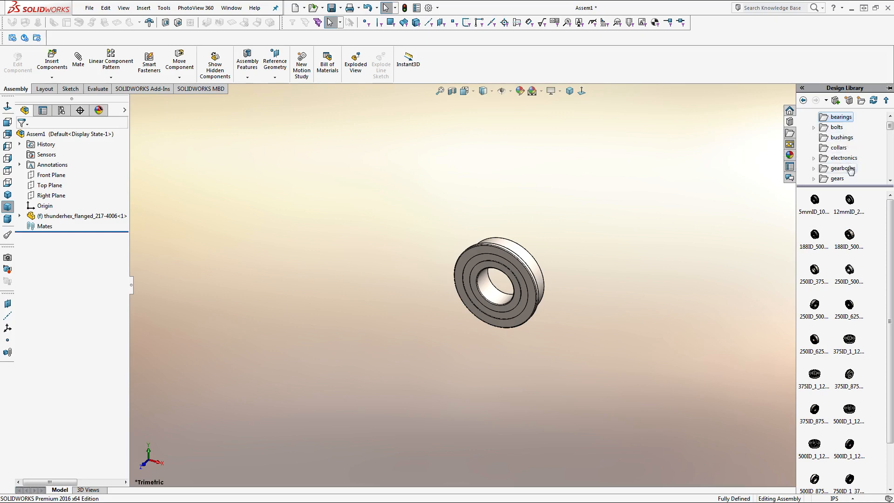
click(837, 178)
double_click(849, 205)
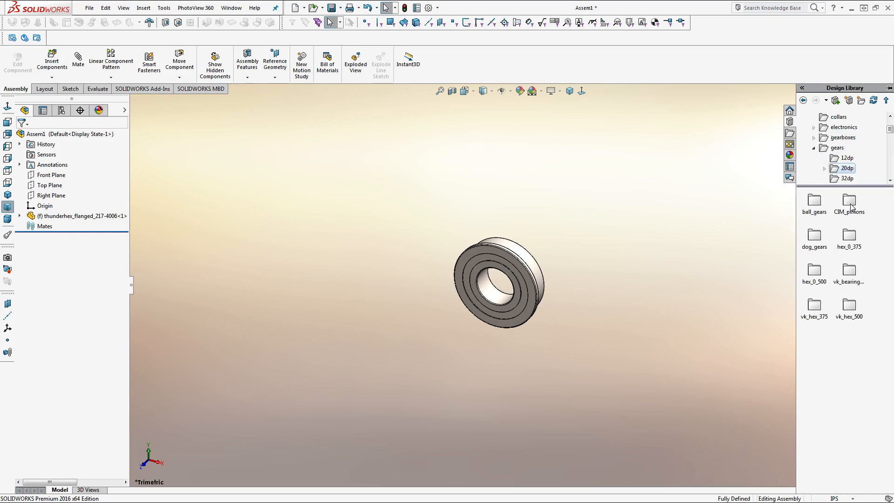
click(815, 272)
double_click(815, 272)
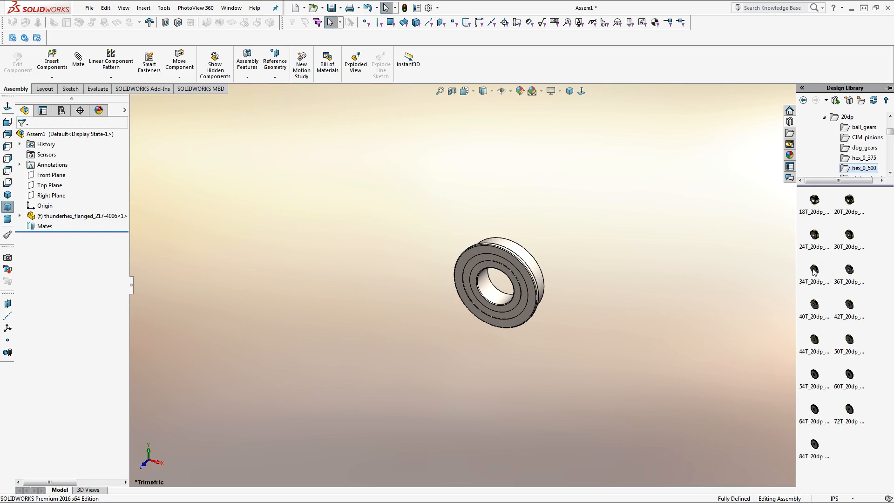
drag(849, 305, 624, 171)
key(Escape)
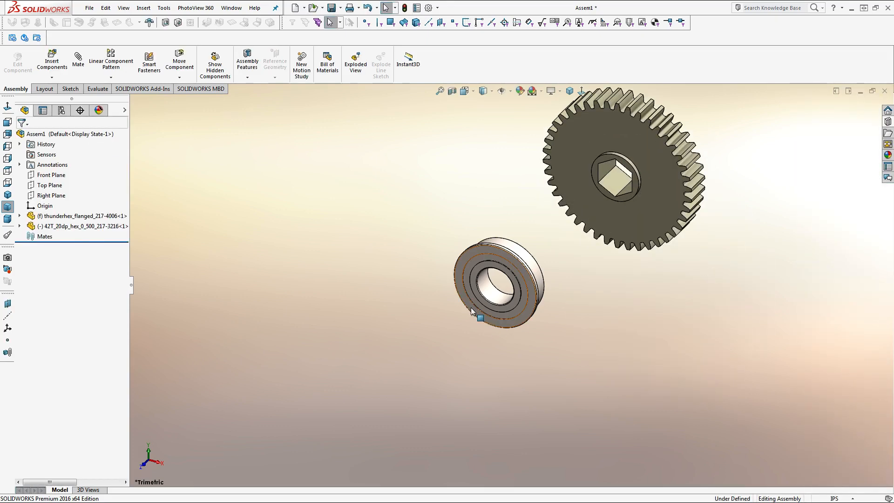
key(z)
key(z)
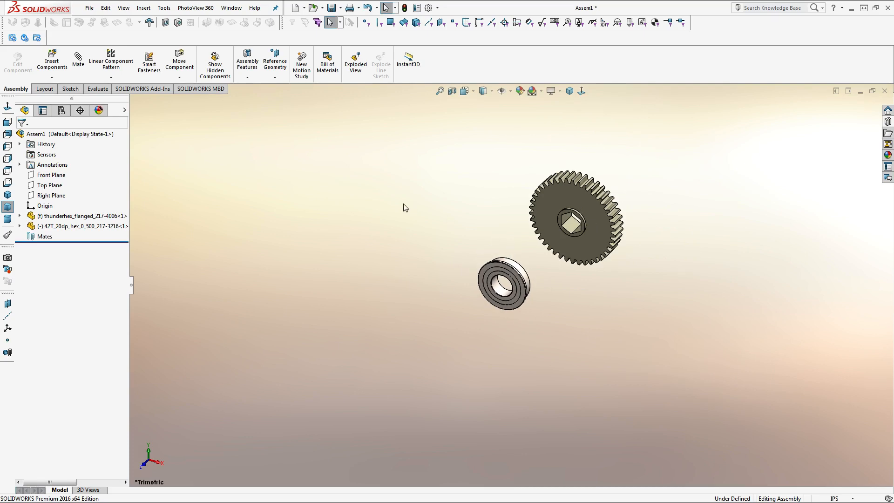
Step: Insert the 36T HTD 5mmP 9mmW flanged pulley from 299_cad/solidworks/library/pulleys beside the gear and bearing
click(52, 59)
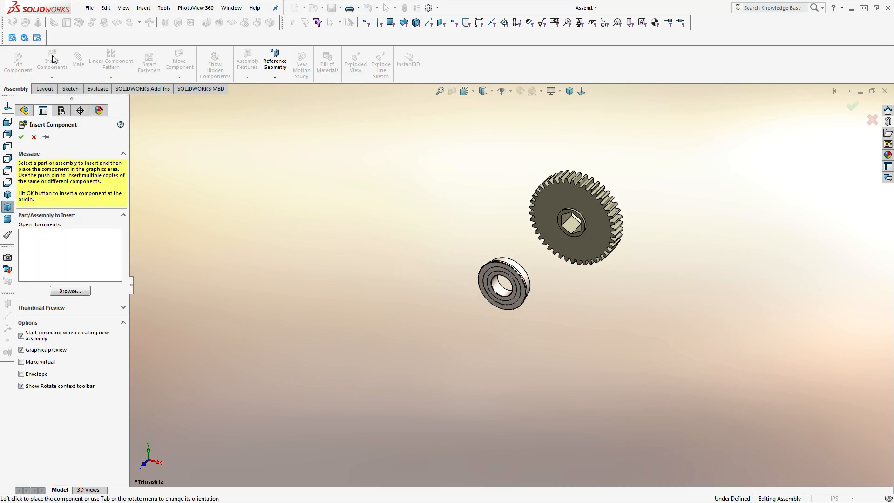
click(70, 291)
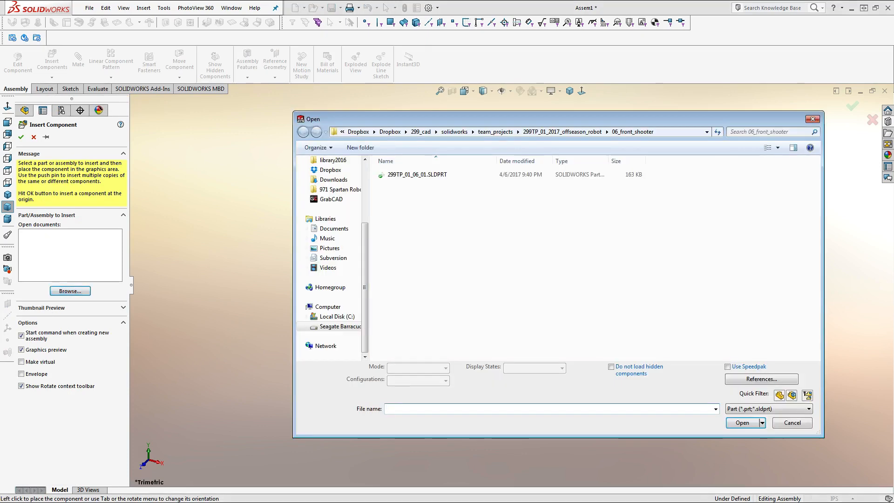
scroll(331, 280, up, 3)
click(330, 212)
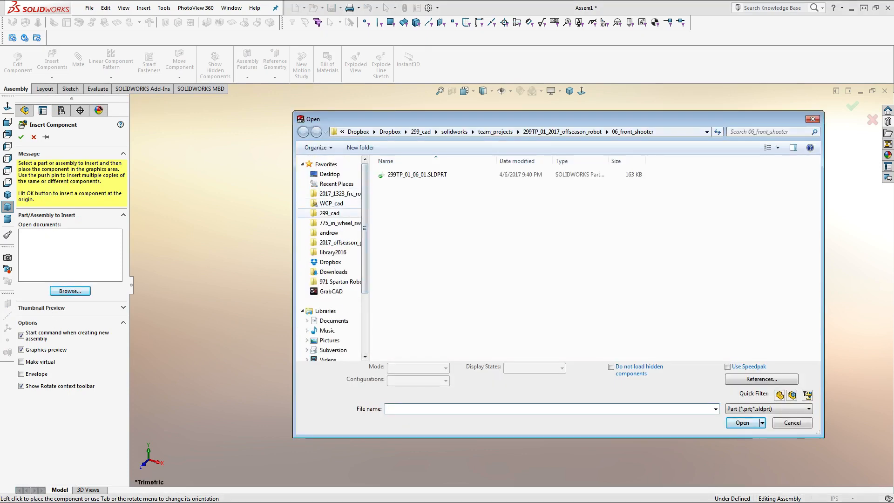
double_click(398, 194)
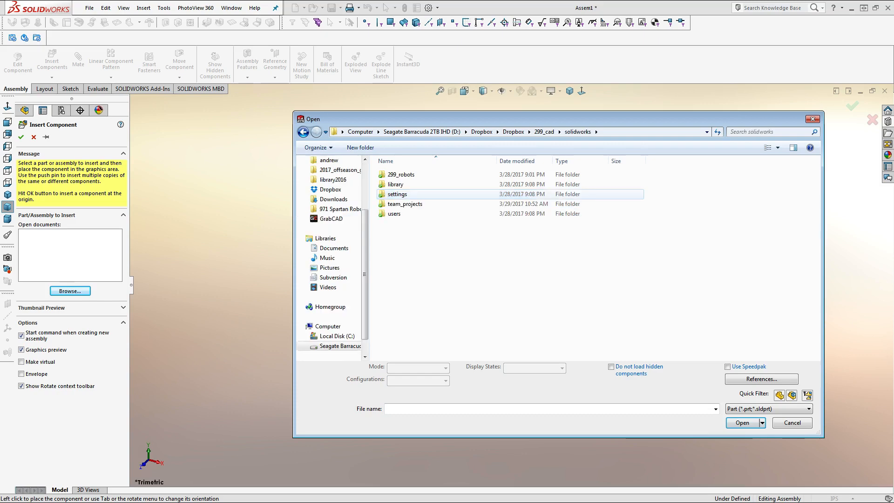
click(480, 185)
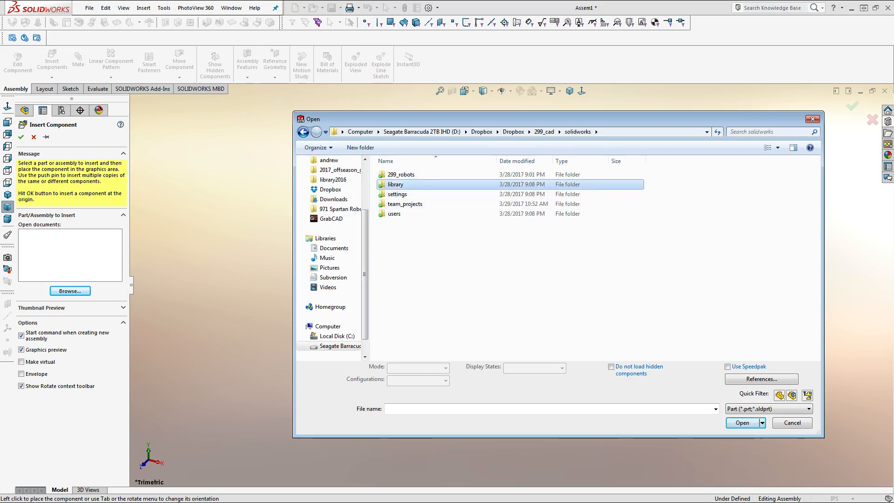
double_click(480, 184)
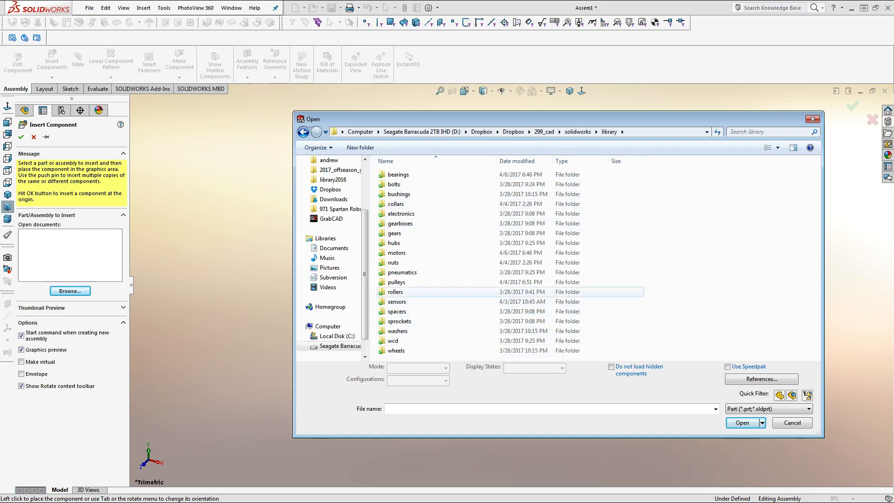
double_click(397, 283)
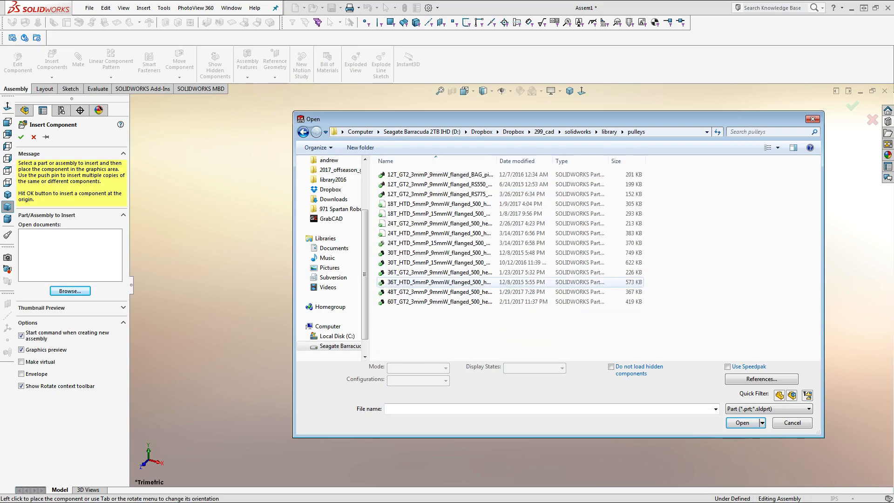
double_click(399, 282)
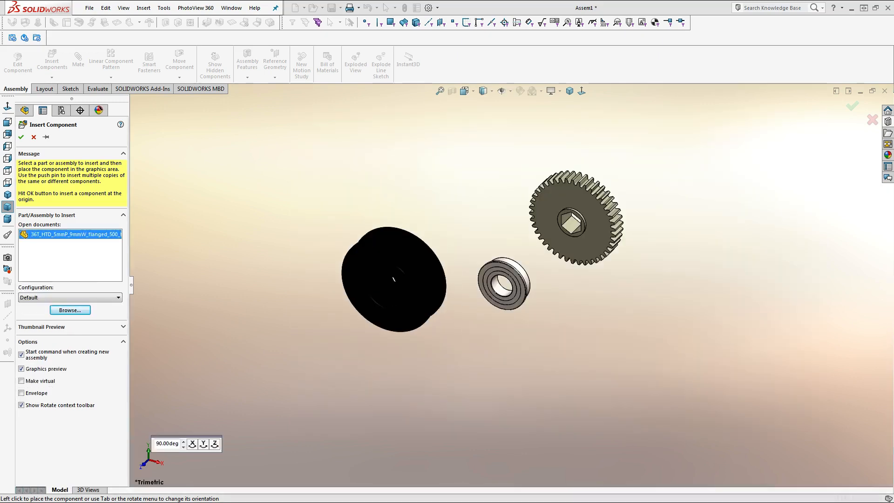
click(412, 207)
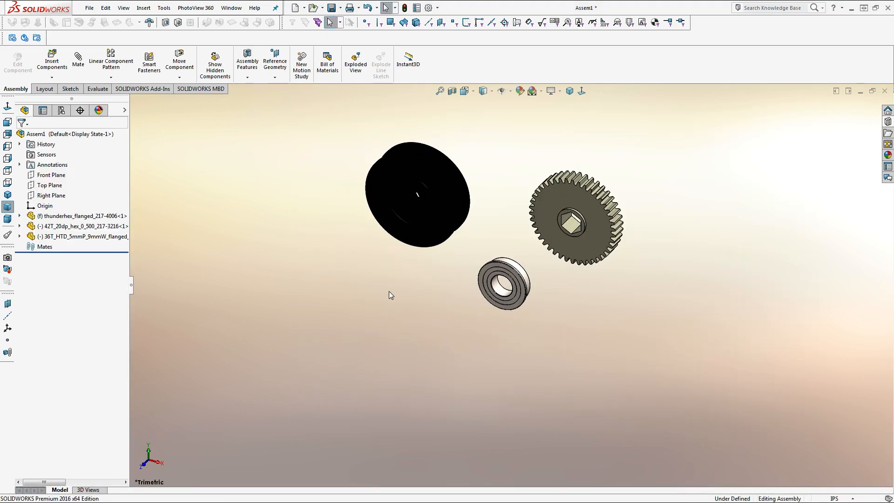
scroll(410, 191, down, 3)
middle_drag(434, 194, 410, 203)
drag(438, 193, 474, 189)
right_drag(473, 187, 292, 308)
scroll(485, 288, up, 3)
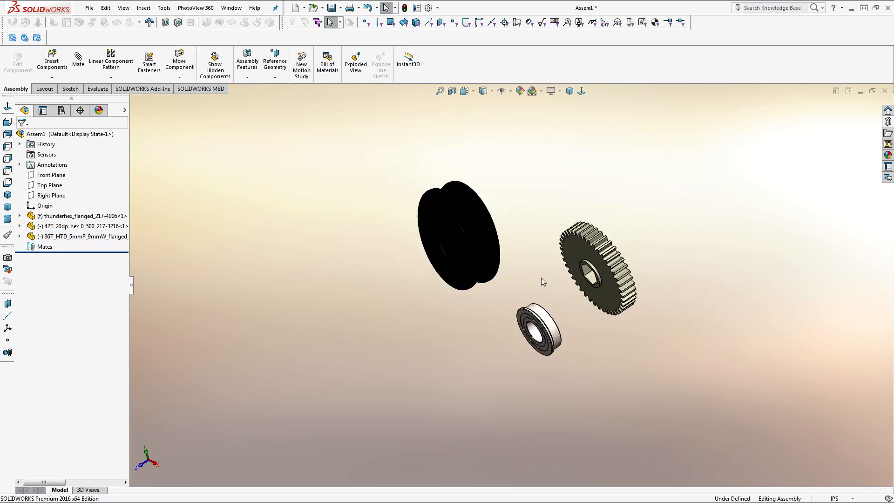
scroll(547, 267, down, 1)
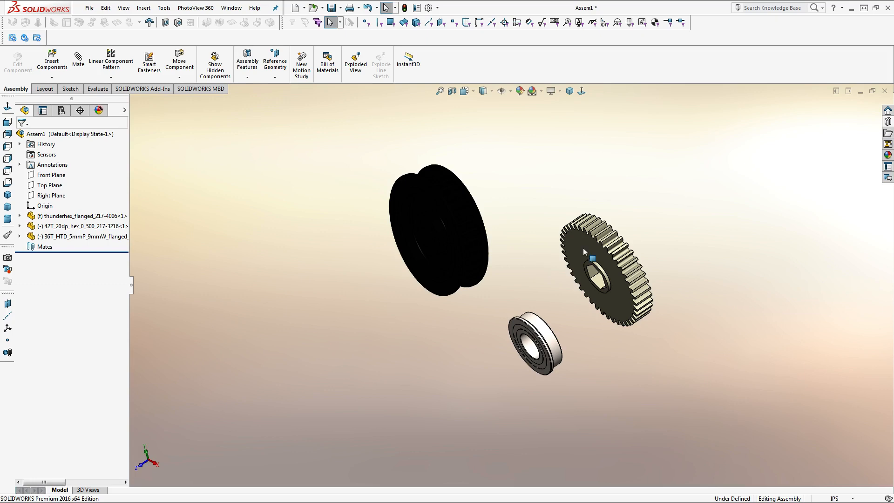
Step: Collapse the gears folder and the library2016 and library locations in the Design Library tree, and select library
click(888, 122)
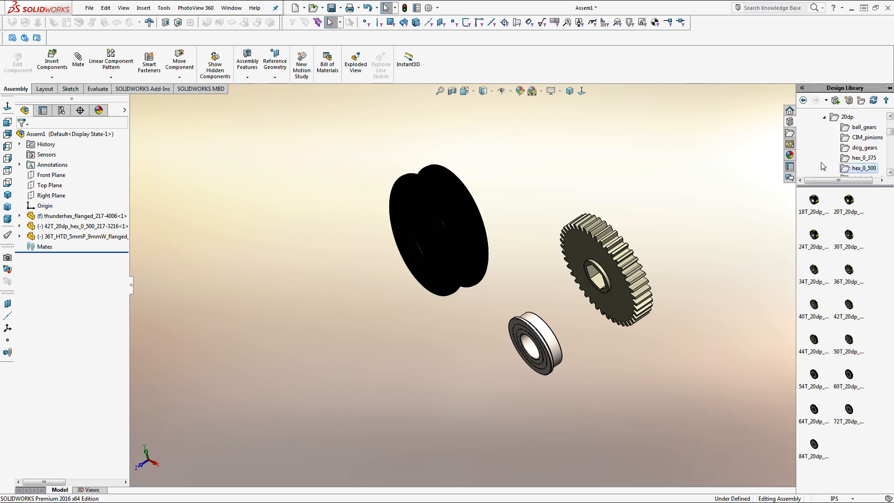
scroll(836, 128, up, 4)
click(814, 143)
scroll(813, 142, up, 3)
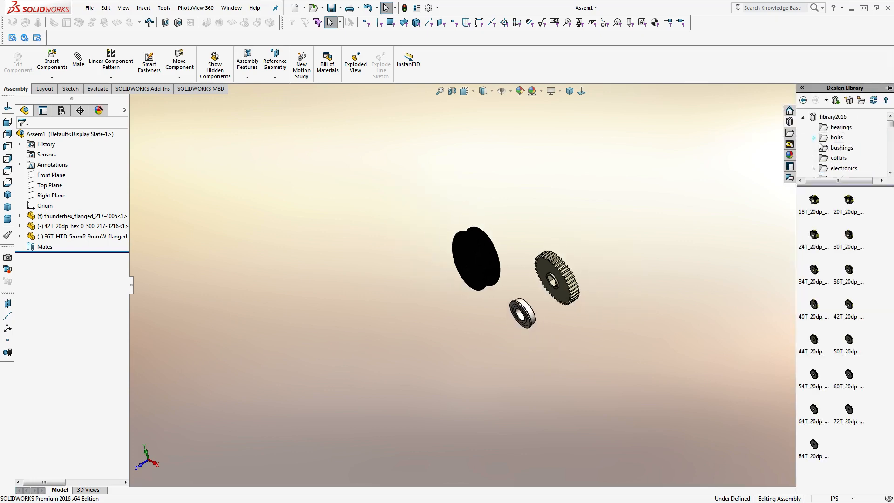
scroll(820, 146, down, 3)
click(815, 159)
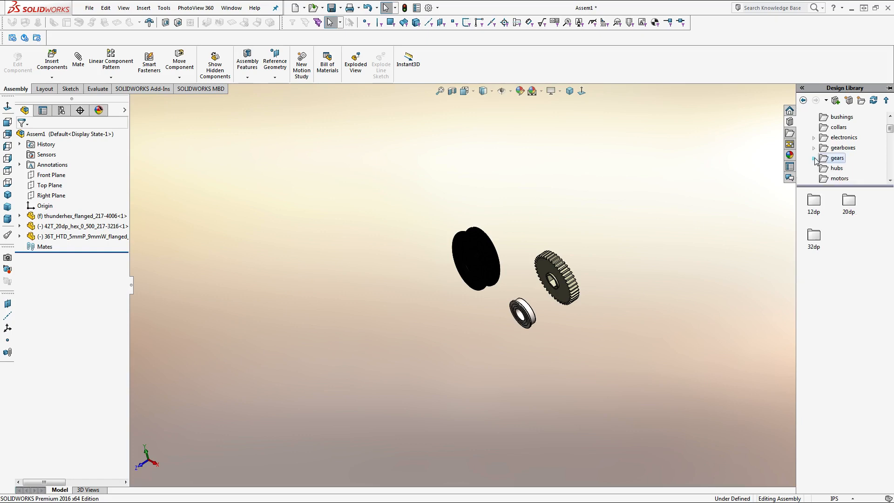
scroll(816, 161, up, 3)
click(808, 118)
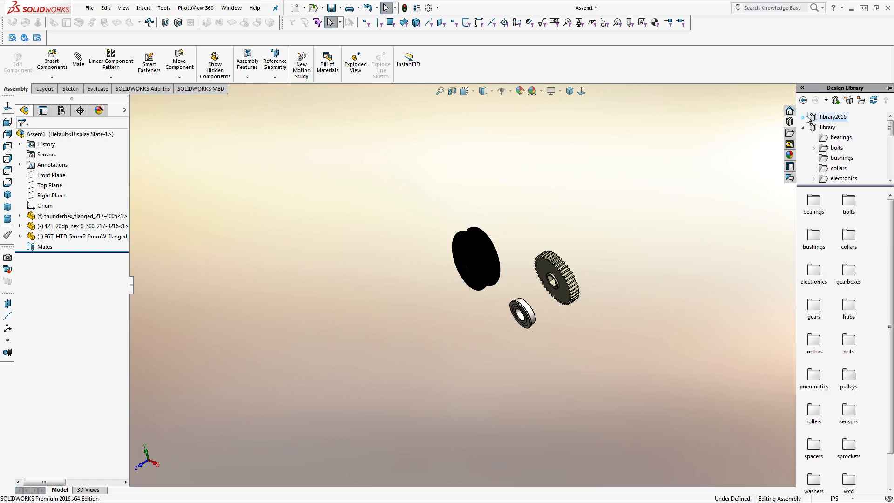
click(803, 127)
click(827, 128)
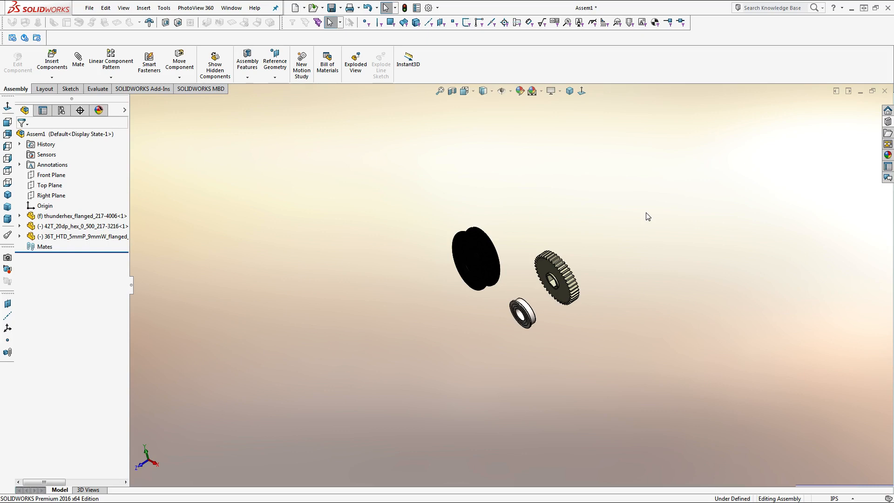
scroll(608, 262, down, 2)
middle_drag(608, 262, 623, 215)
scroll(496, 289, down, 2)
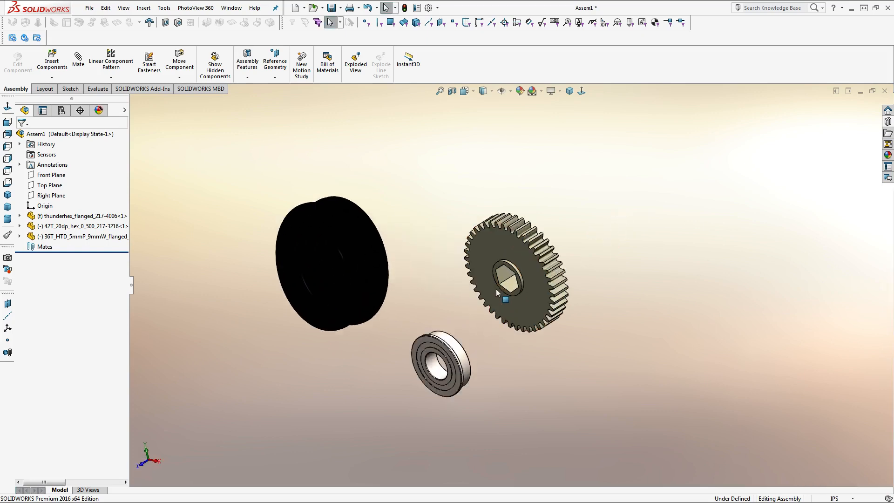
scroll(496, 284, up, 5)
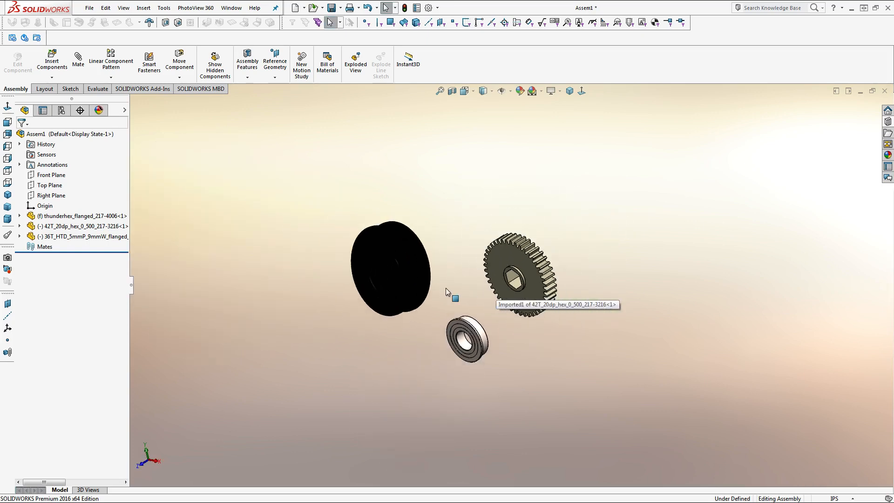
click(51, 61)
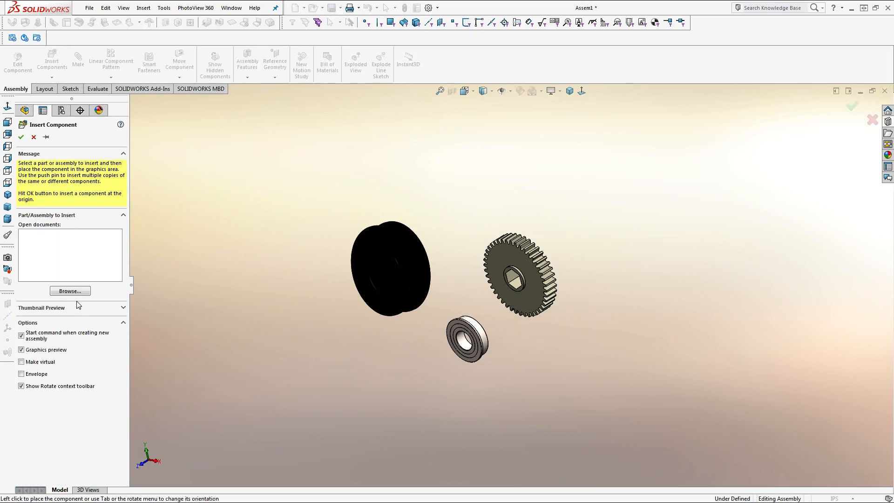
click(76, 291)
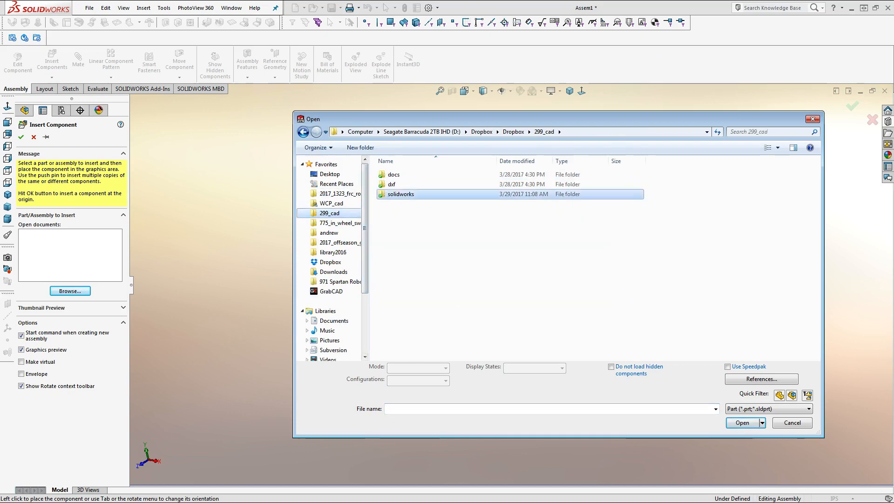
double_click(401, 194)
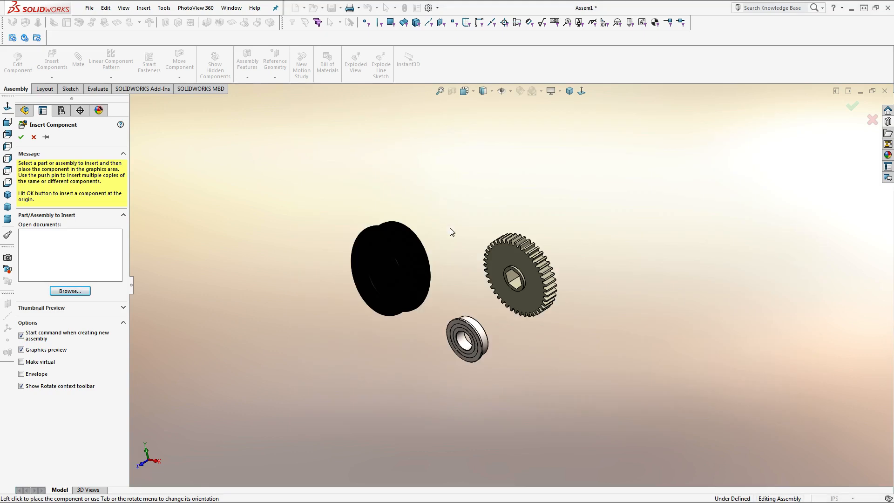
key(Escape)
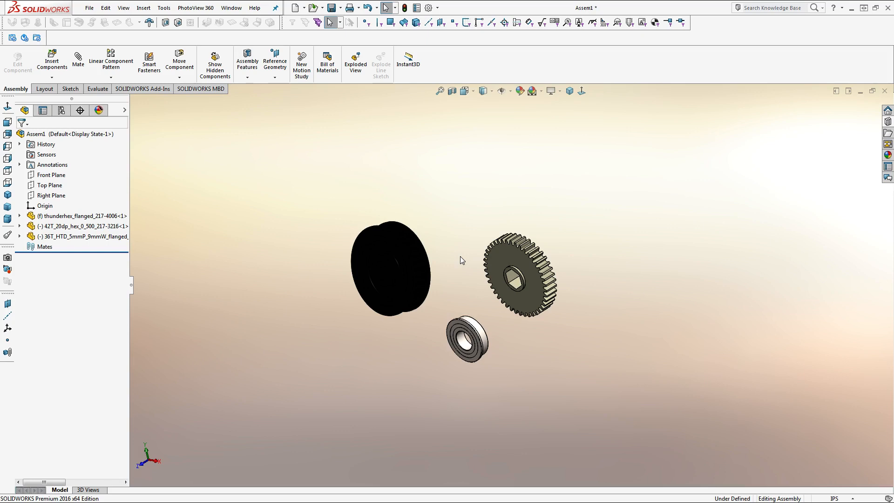
Step: Rotate the 36T HTD pulley freely so its toothed rim is seen from the side
scroll(429, 271, down, 4)
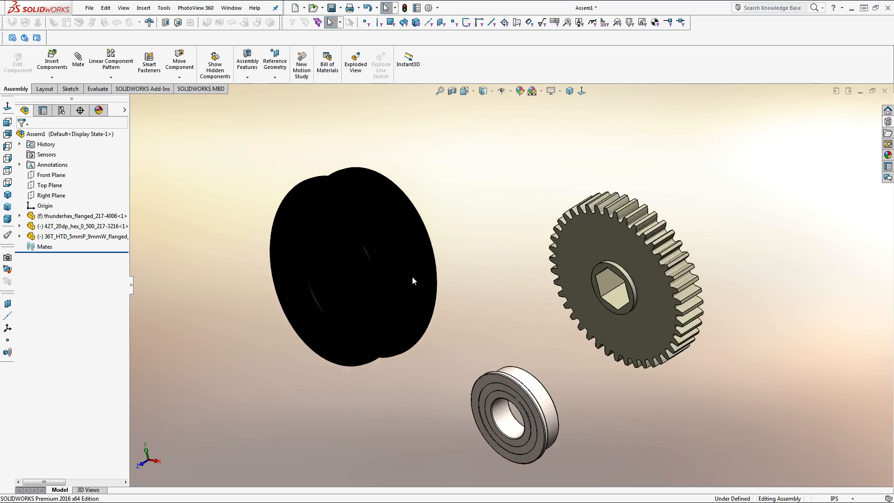
right_drag(389, 275, 343, 378)
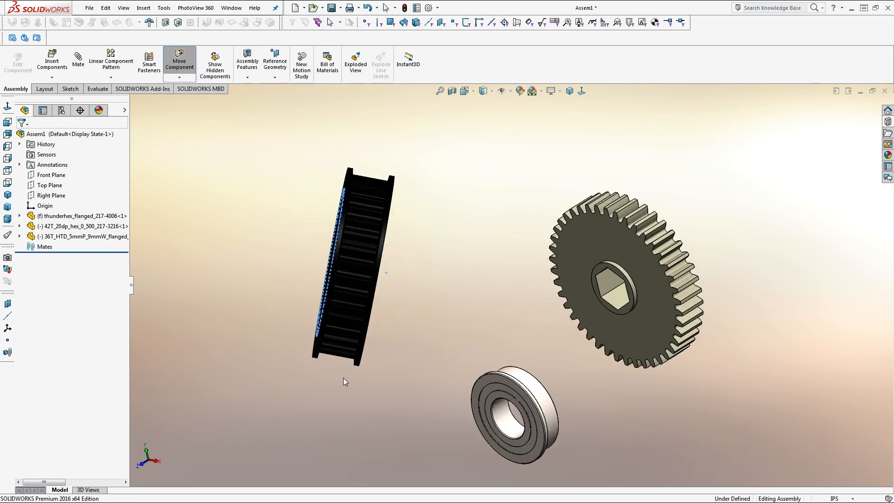
key(Escape)
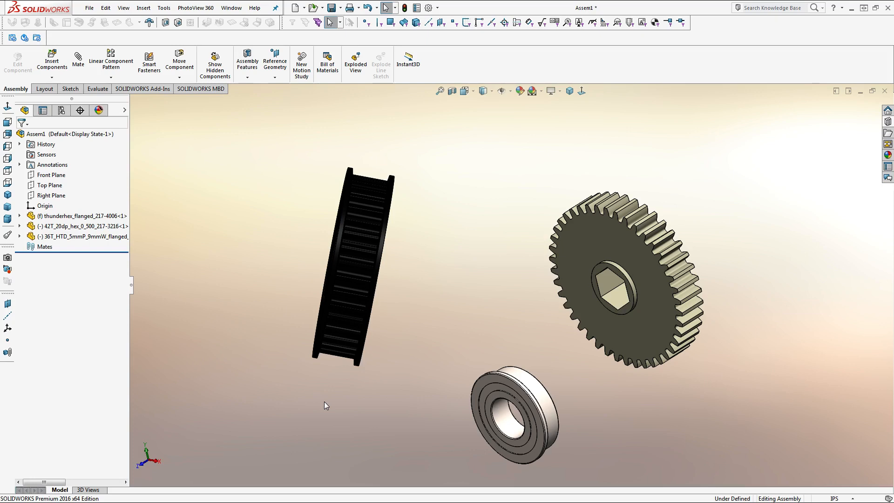
scroll(490, 357, up, 5)
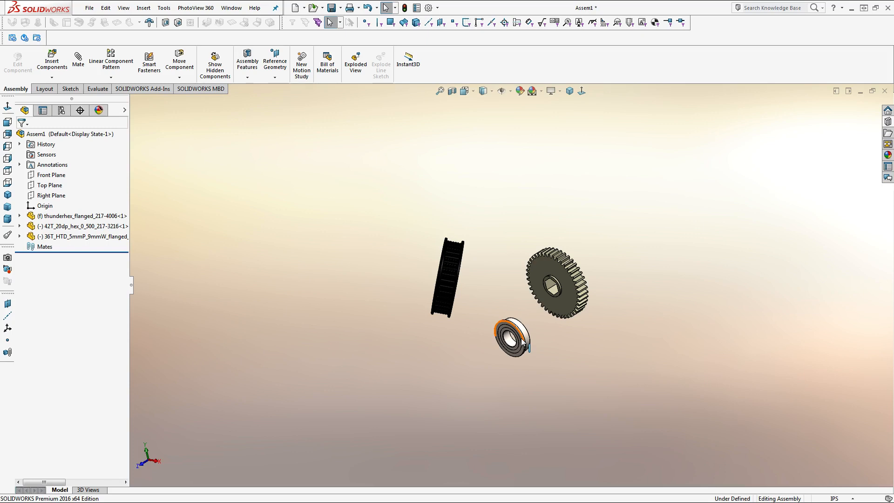
mouse_move(263, 500)
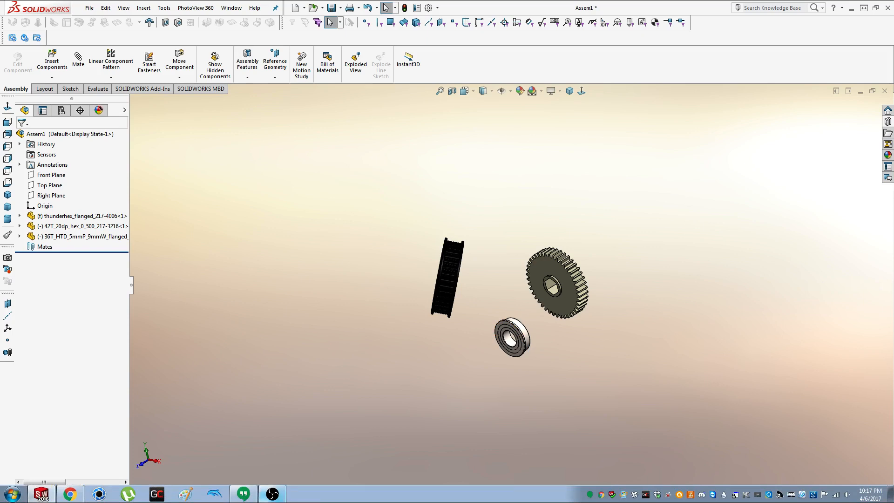
click(273, 495)
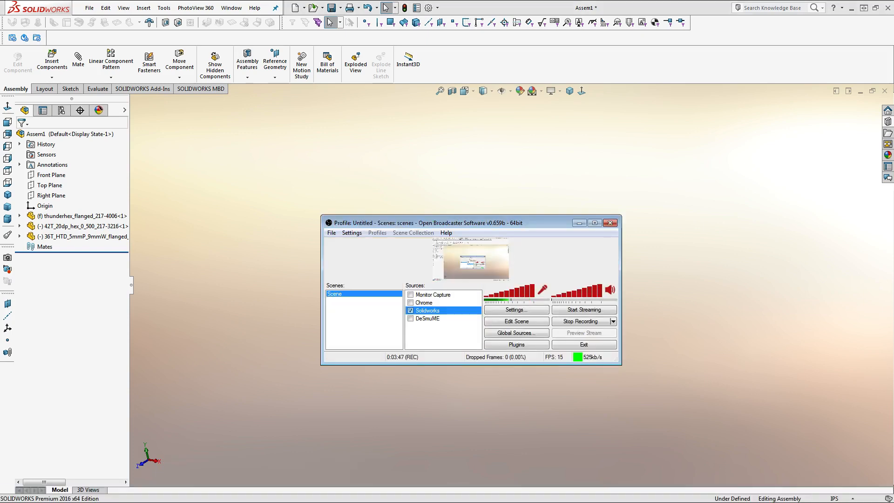